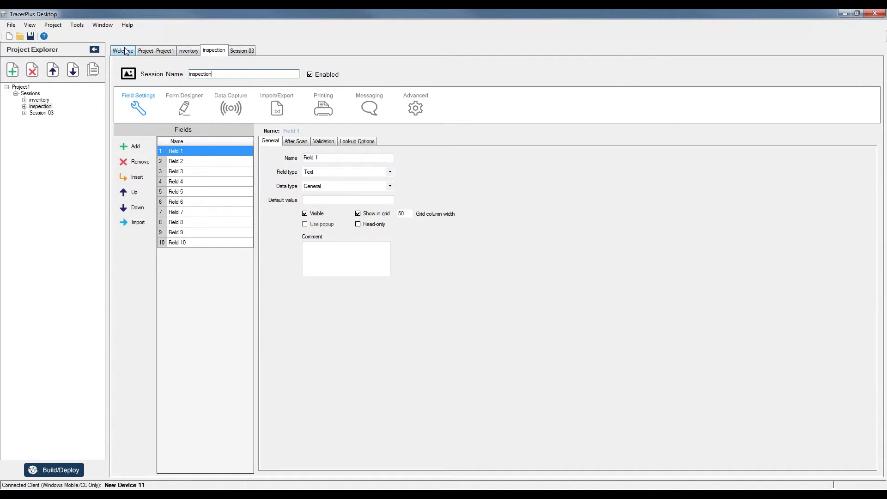
# - Go back to the Welcome page and open the Samples import dialog
pyautogui.click(125, 52)
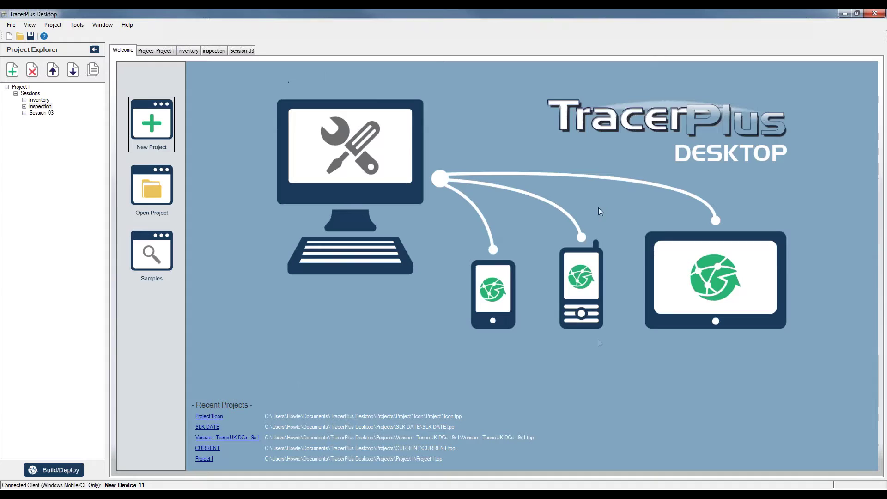
pyautogui.click(162, 258)
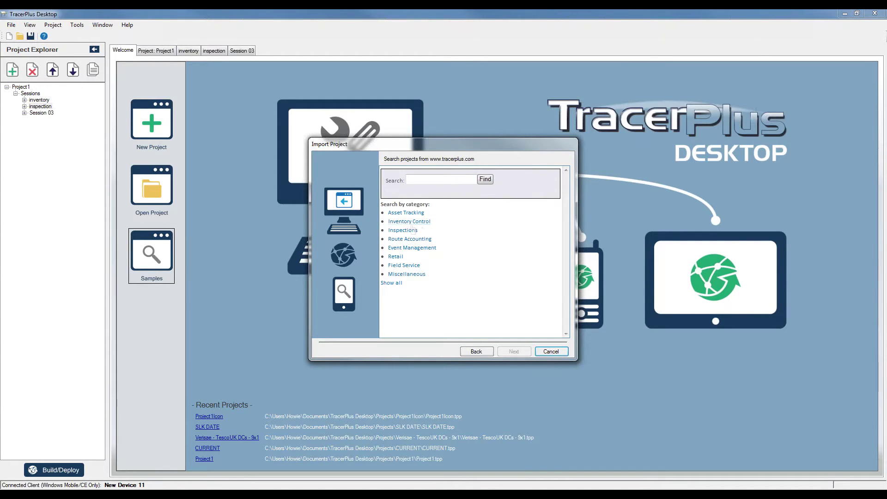
# - Import the Fire Extinguisher Inspection Android Sample - High Res from the Inspections category
pyautogui.click(407, 230)
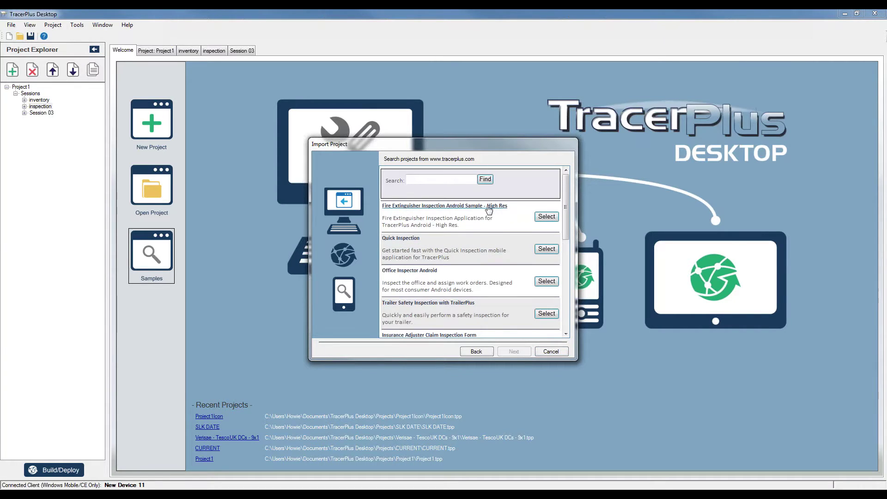
pyautogui.click(488, 207)
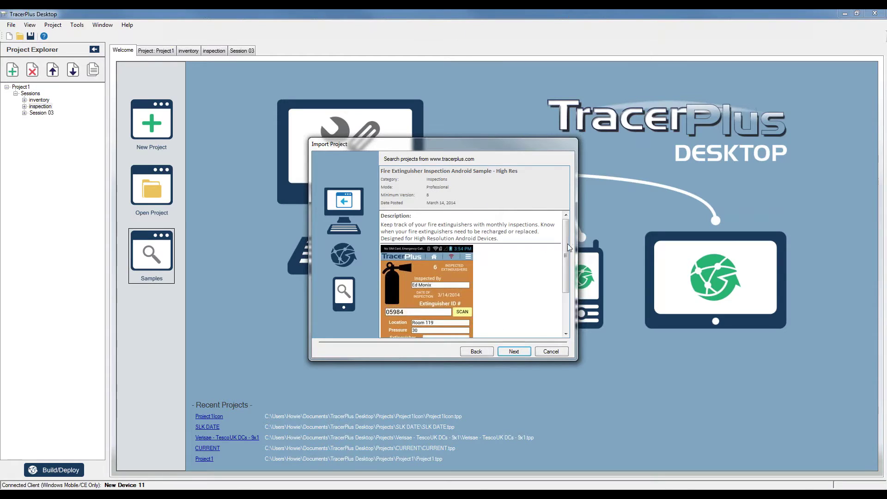
pyautogui.scroll(-2, 567, 243)
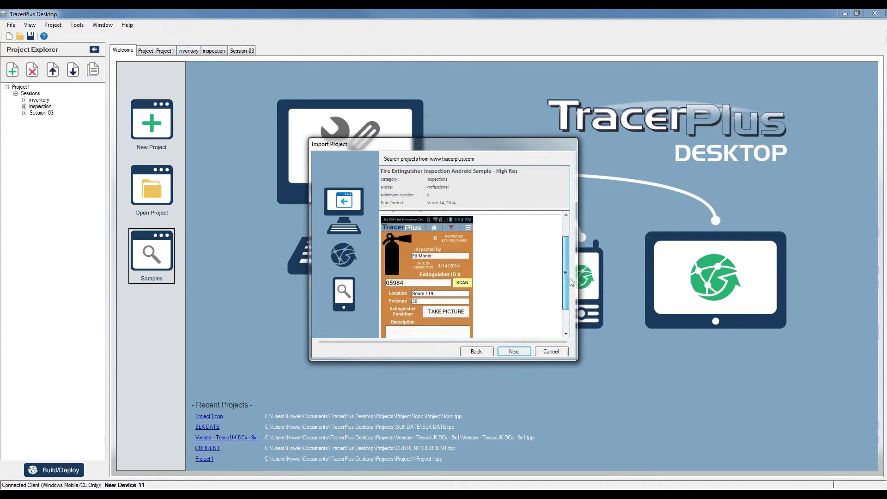
pyautogui.scroll(3, 567, 296)
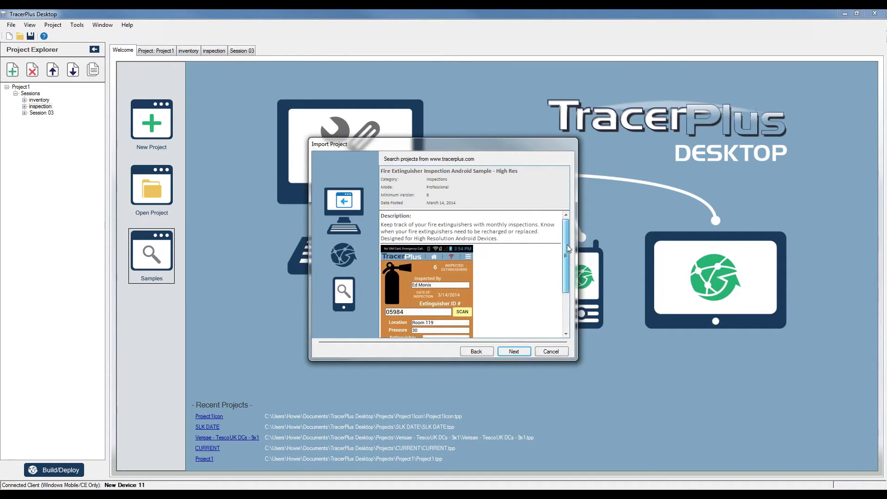
pyautogui.scroll(-2, 563, 248)
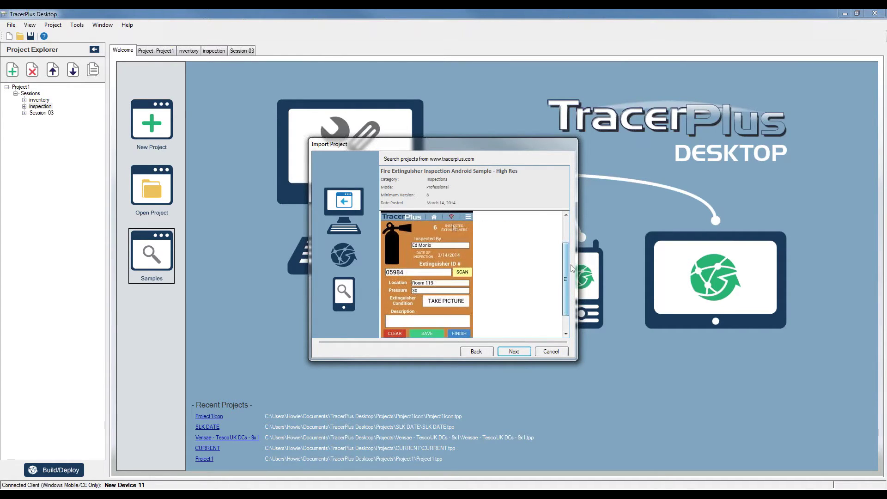
pyautogui.click(512, 352)
pyautogui.click(510, 351)
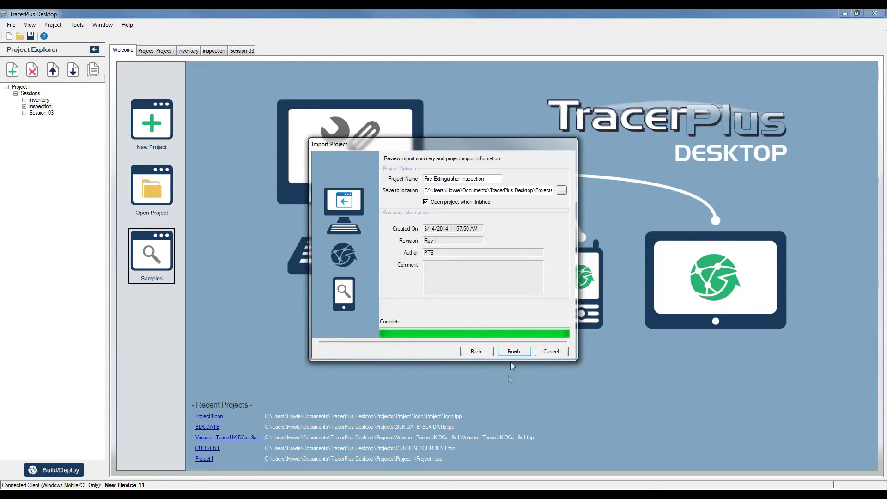
pyautogui.click(512, 352)
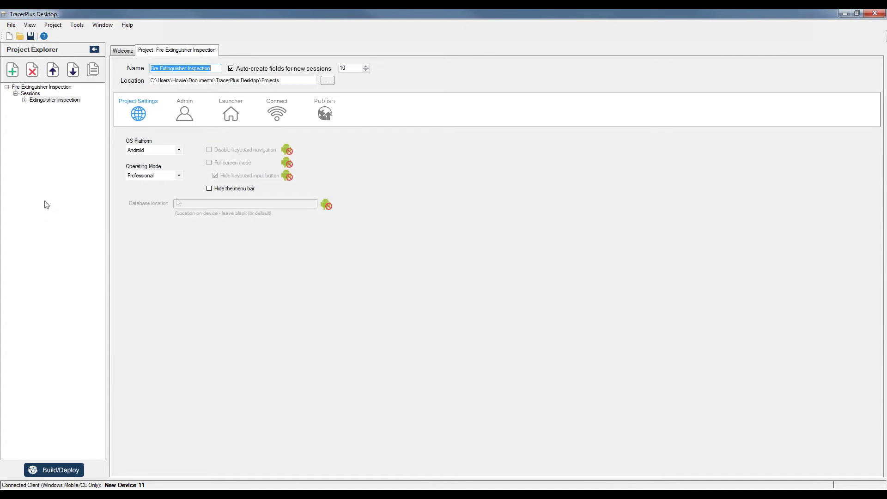
# - Open the Extinguisher Inspection session and compare its Field Settings list with its Form Designer layout
pyautogui.click(45, 101)
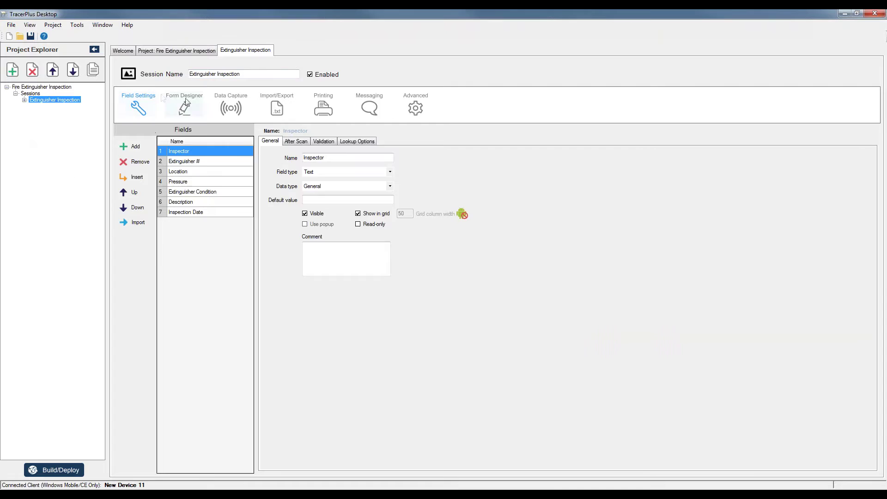
pyautogui.click(184, 106)
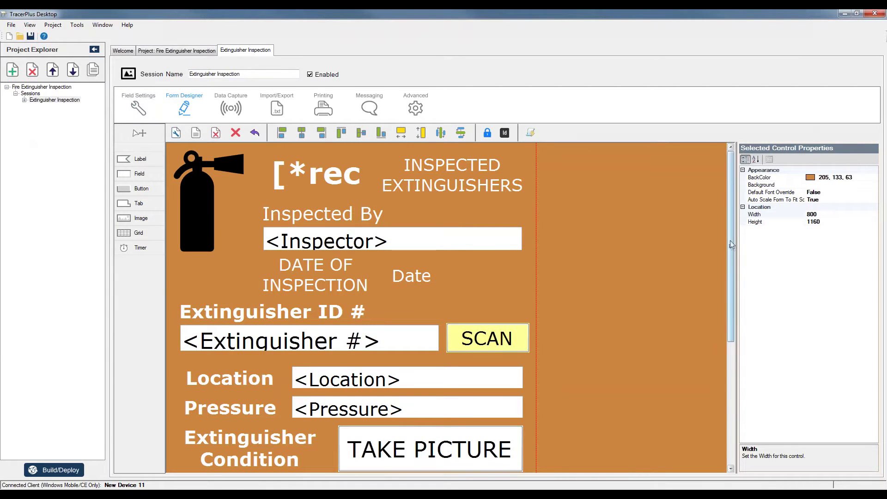
pyautogui.moveTo(731, 247); pyautogui.dragTo(556, 176)
pyautogui.click(156, 112)
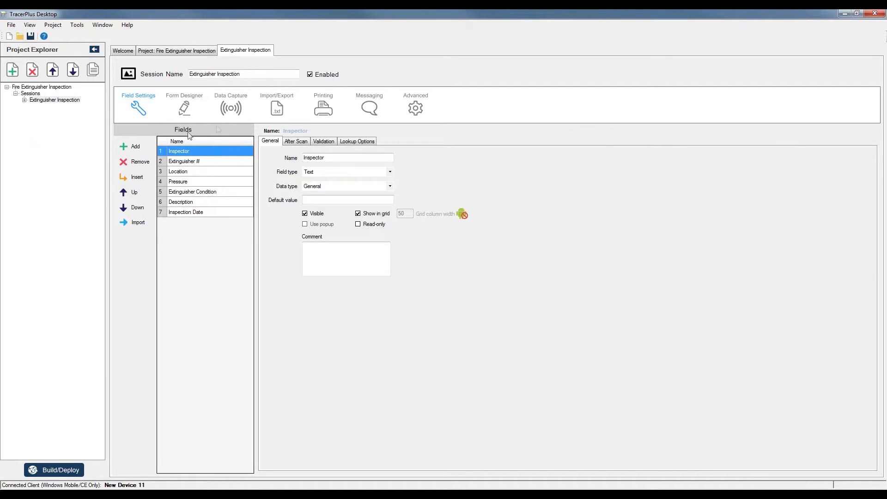
pyautogui.click(195, 109)
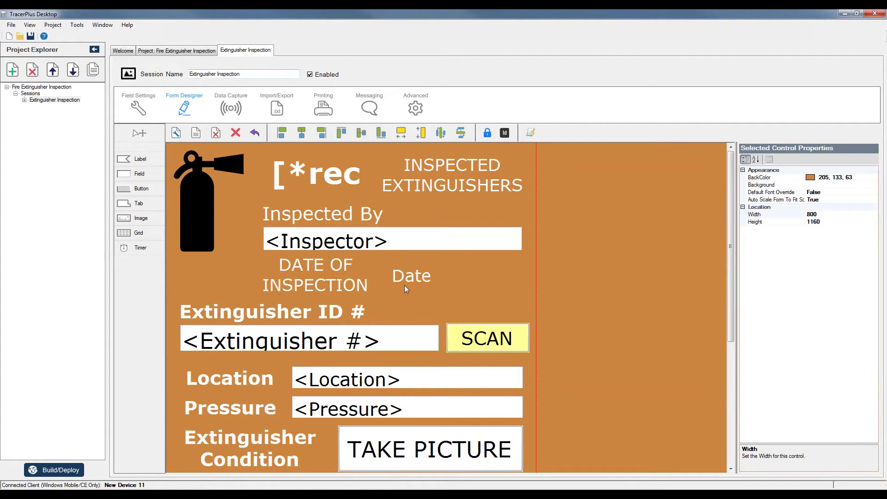
# - Build and deploy the project to the Motorola Solutions TC55 through Use Portable Device (MTP)
pyautogui.click(77, 25)
pyautogui.click(83, 34)
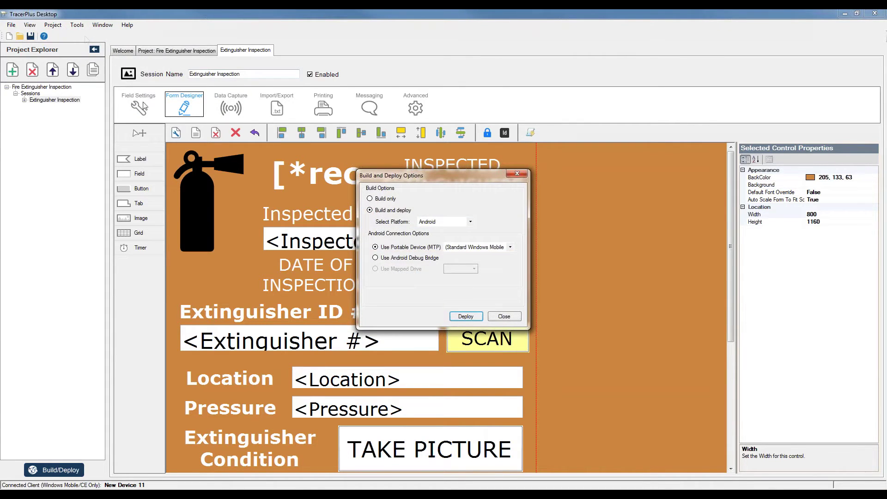
pyautogui.click(477, 247)
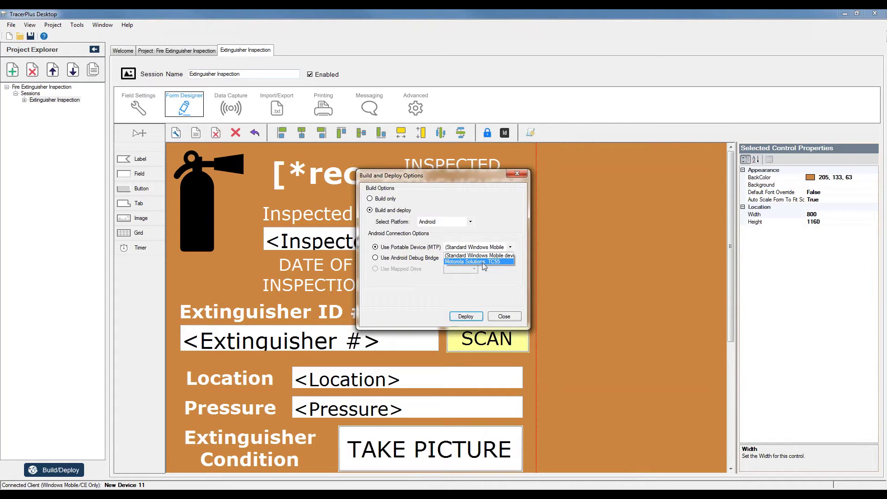
pyautogui.click(484, 262)
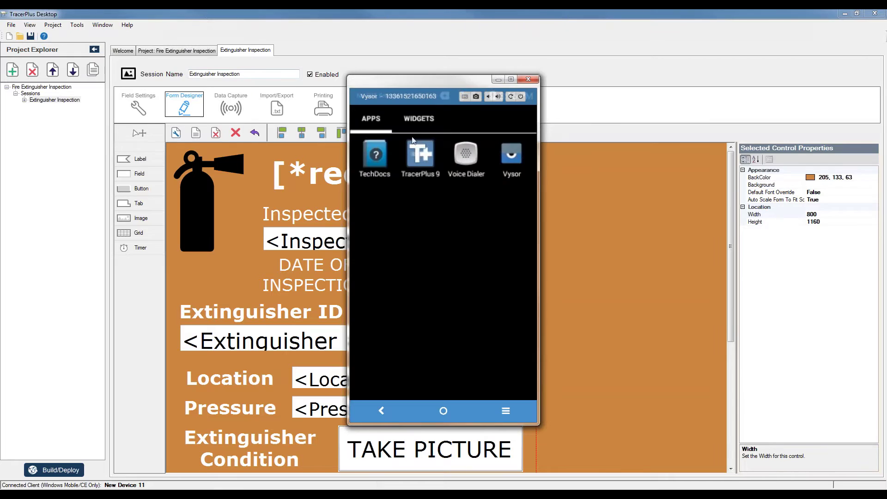
pyautogui.moveTo(426, 81); pyautogui.dragTo(635, 73)
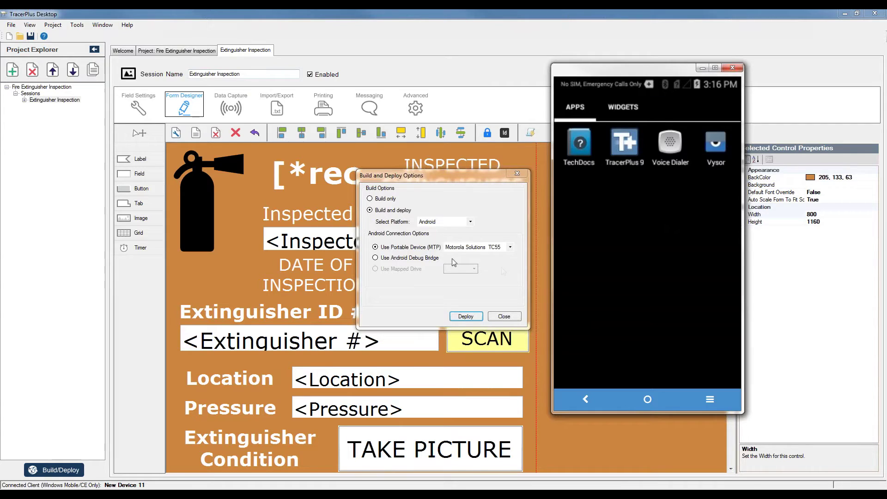
pyautogui.click(464, 317)
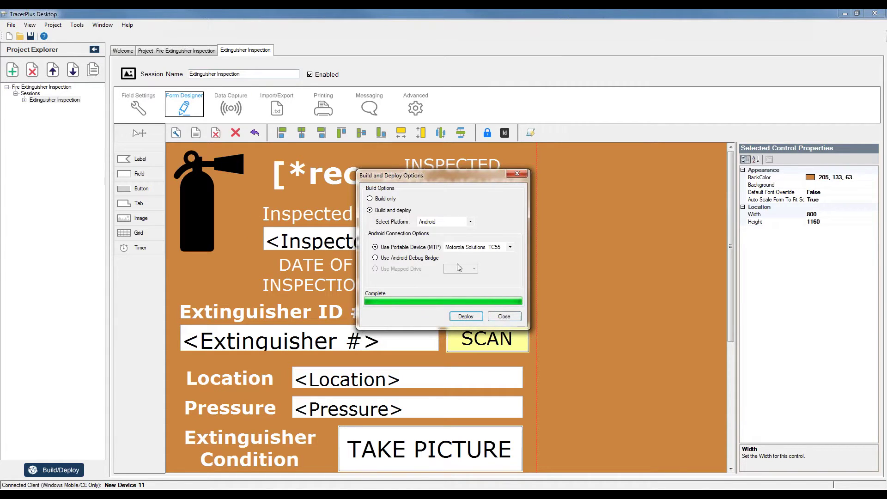
pyautogui.click(504, 316)
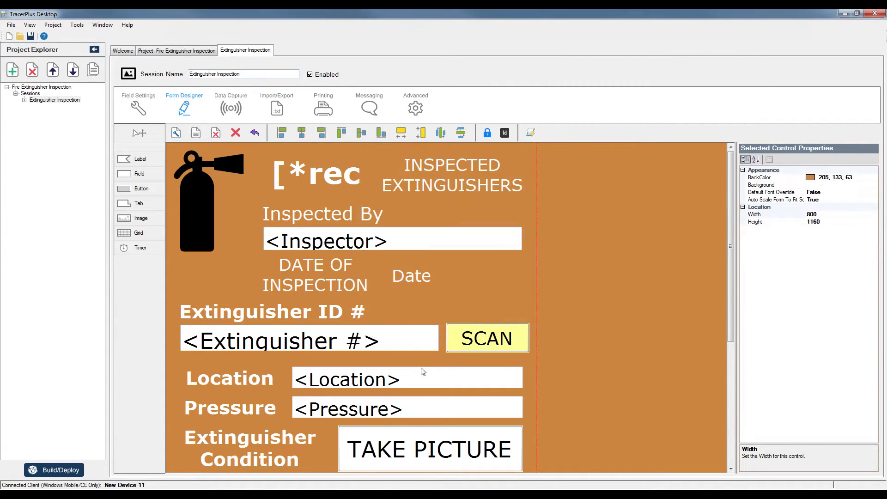
pyautogui.hotkey('alt', 'Tab')
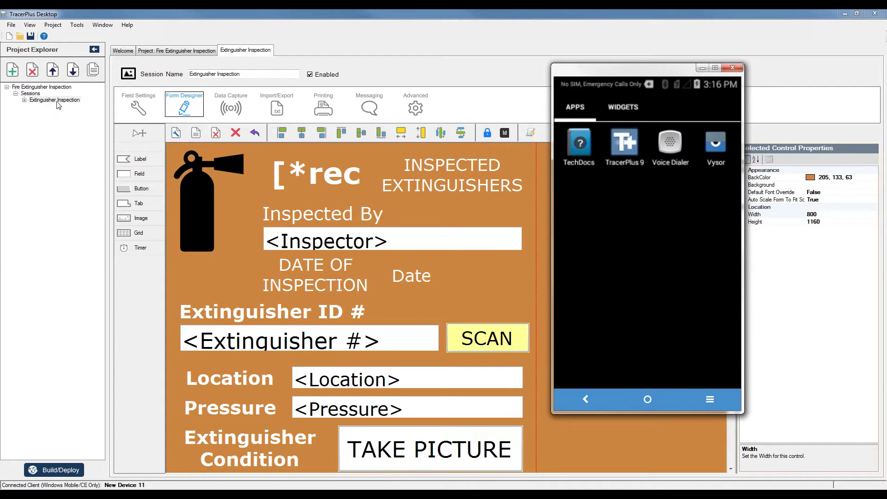
# - Launch TracerPlus 9 on the TC55, open Extinguisher Inspection, then close the Vysor mirror
pyautogui.click(630, 145)
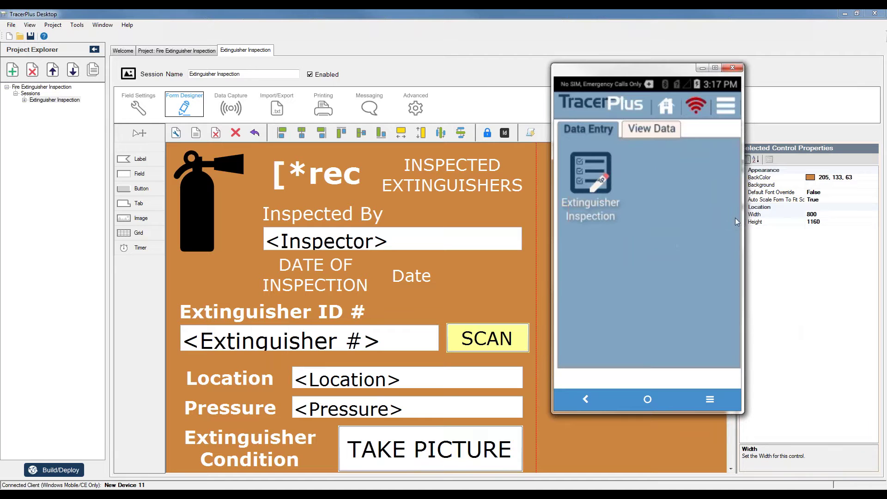
pyautogui.click(590, 170)
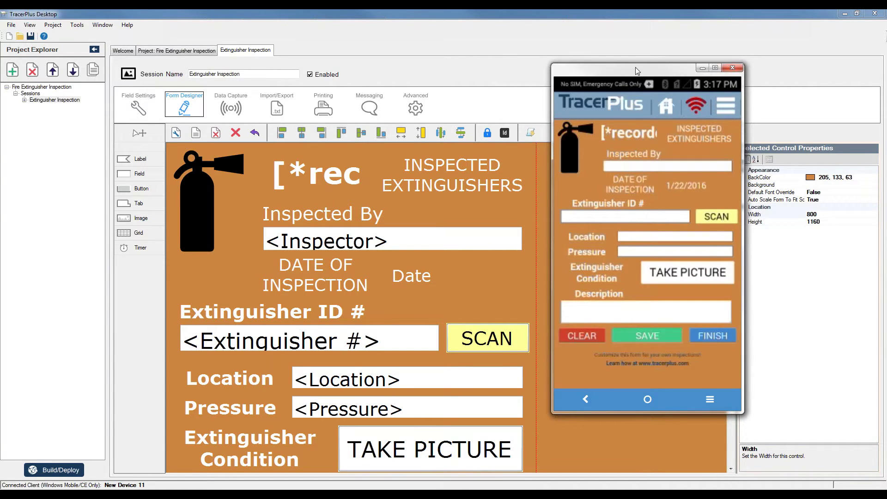
pyautogui.moveTo(636, 67); pyautogui.dragTo(601, 88)
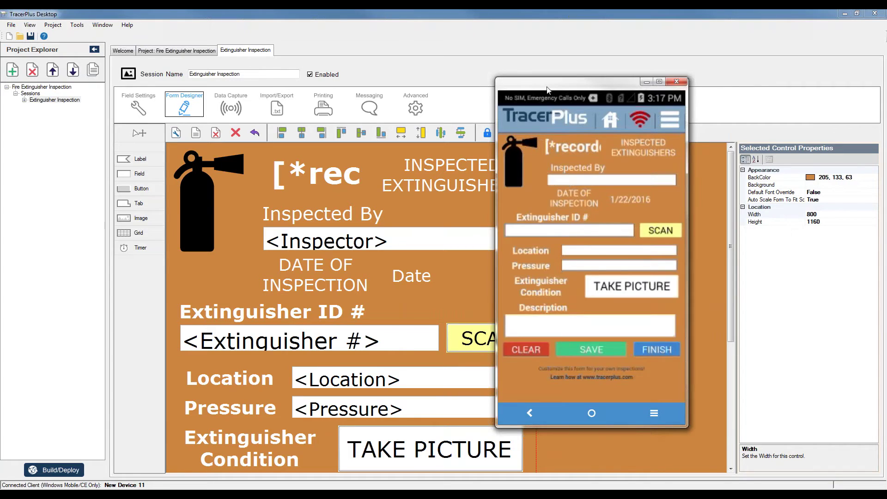
pyautogui.moveTo(547, 90); pyautogui.dragTo(621, 98)
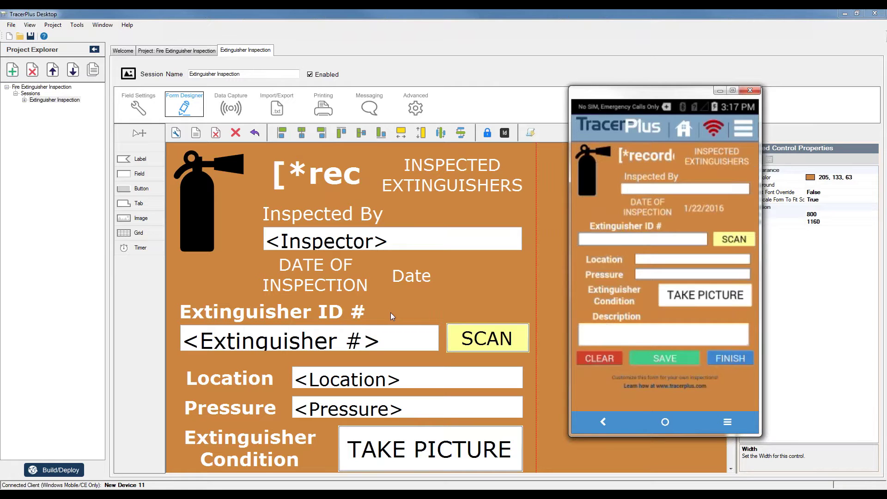
pyautogui.hotkey('alt', 'F4')
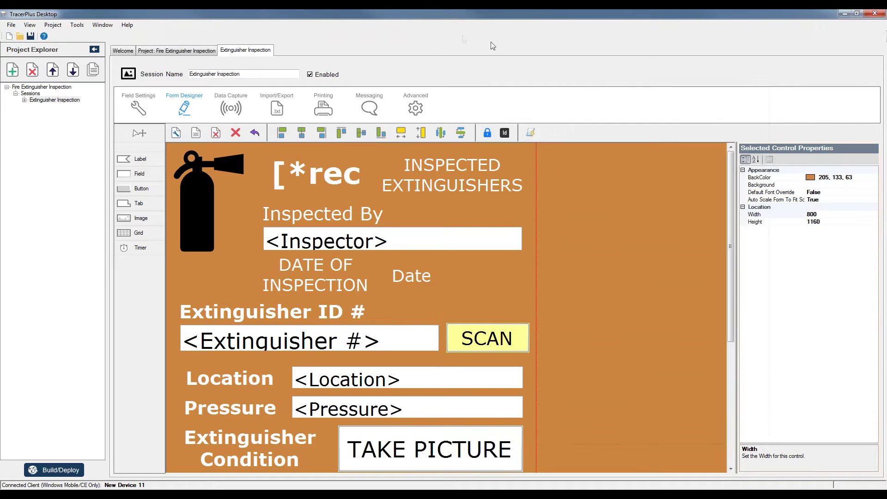
pyautogui.click(164, 55)
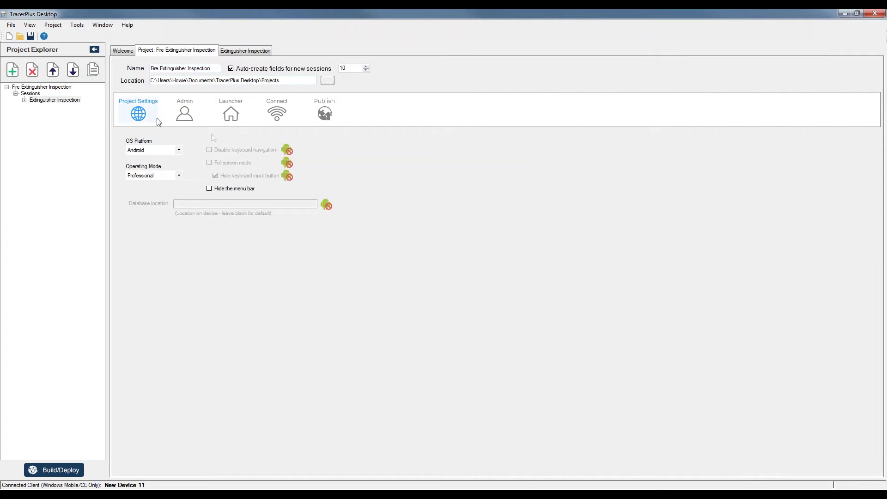
pyautogui.click(325, 113)
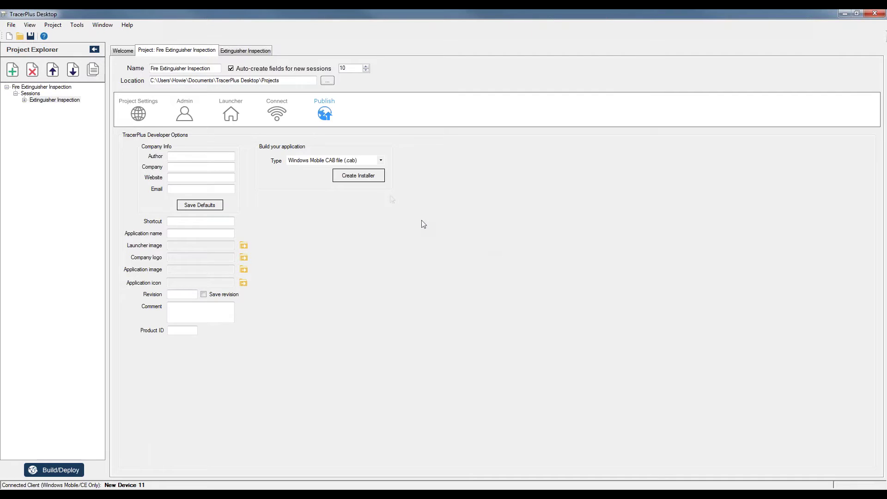
pyautogui.click(225, 157)
pyautogui.write('ACME Co')
pyautogui.press('Tab')
pyautogui.write('ACME Enterprises')
pyautogui.press('Tab')
pyautogui.write('www.acme.com')
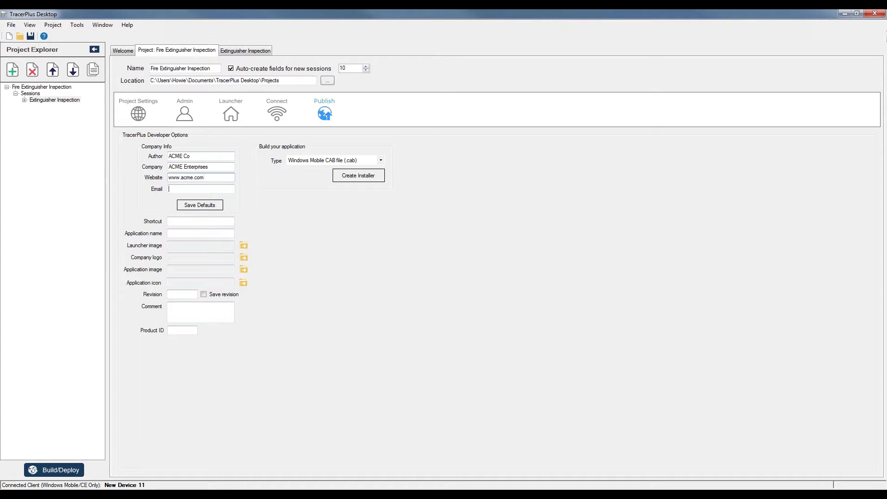
# - Set the app shortcut name to ACME Fire
pyautogui.click(182, 223)
pyautogui.write('ACE')
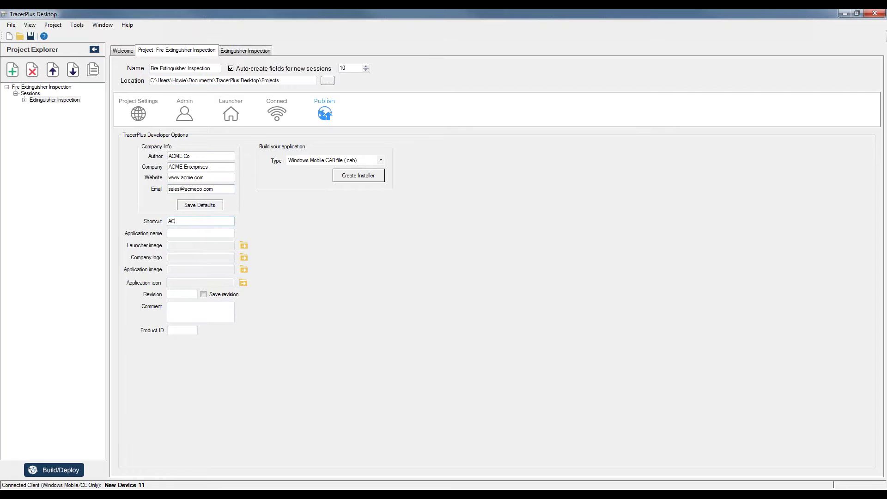
pyautogui.write('E Fire')
pyautogui.click(327, 486)
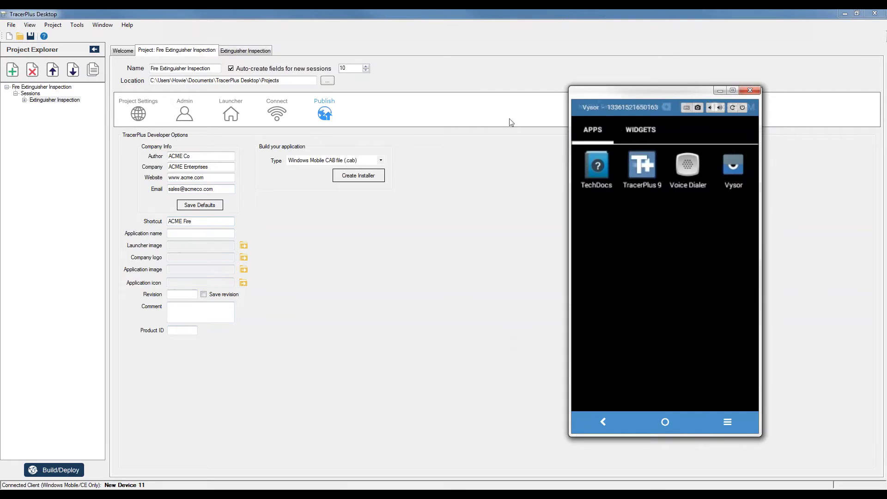
pyautogui.moveTo(617, 95); pyautogui.dragTo(311, 110)
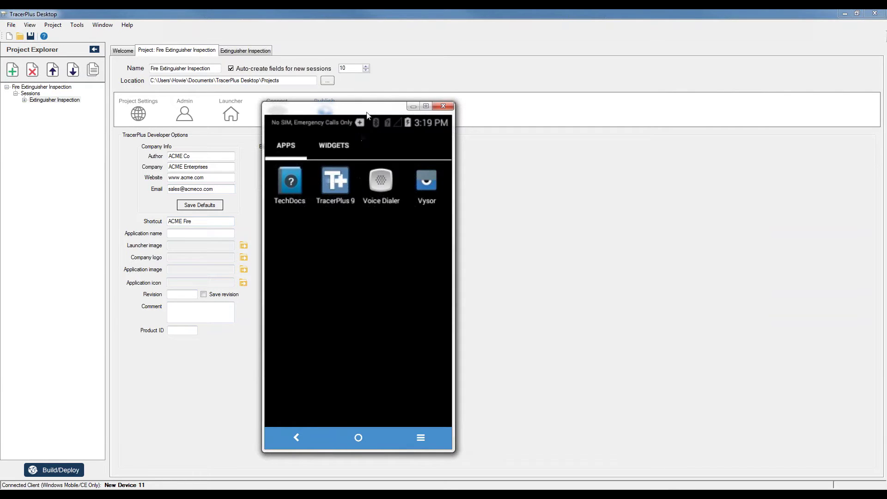
pyautogui.moveTo(370, 112); pyautogui.dragTo(612, 108)
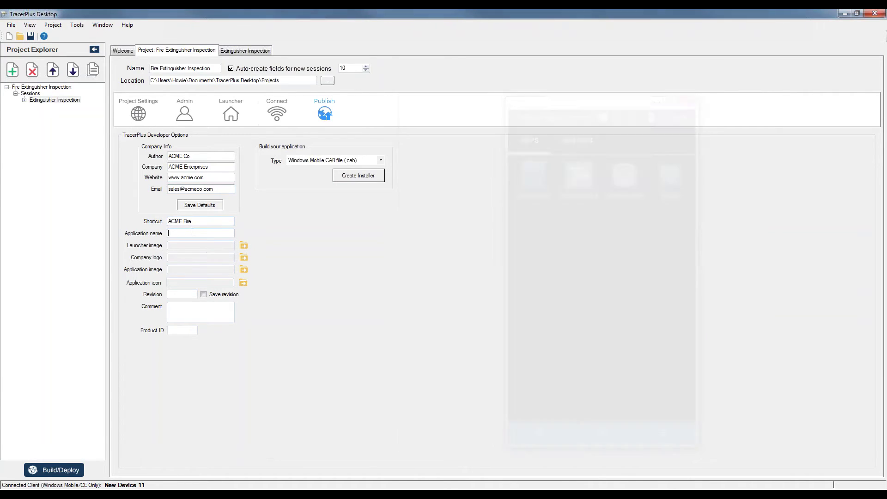
# - Enter Extinguisher Inspection as the application name
pyautogui.click(192, 232)
pyautogui.write('Fire Ex')
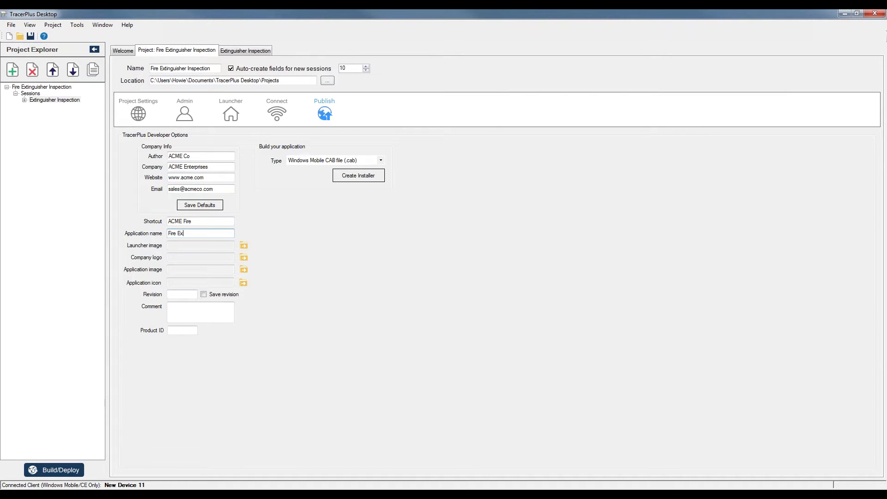
pyautogui.press('BackSpace')
pyautogui.press('BackSpace')
pyautogui.press('BackSpace')
pyautogui.press('BackSpace')
pyautogui.press('BackSpace')
pyautogui.press('BackSpace')
pyautogui.press('BackSpace')
pyautogui.write('Extinguisher Inspection')
pyautogui.click(347, 489)
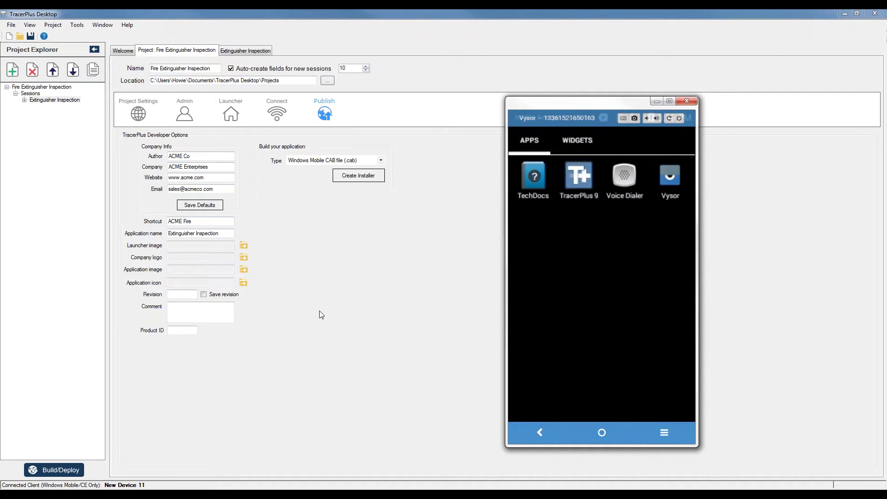
pyautogui.click(228, 234)
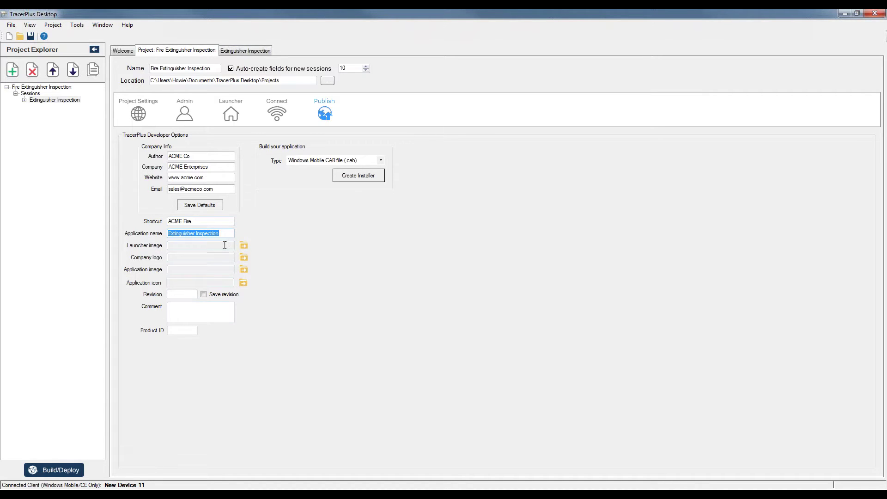
# - Set the launcher image to ACMECo.bmp and the company logo to Fire Service Center.jpg
pyautogui.click(244, 245)
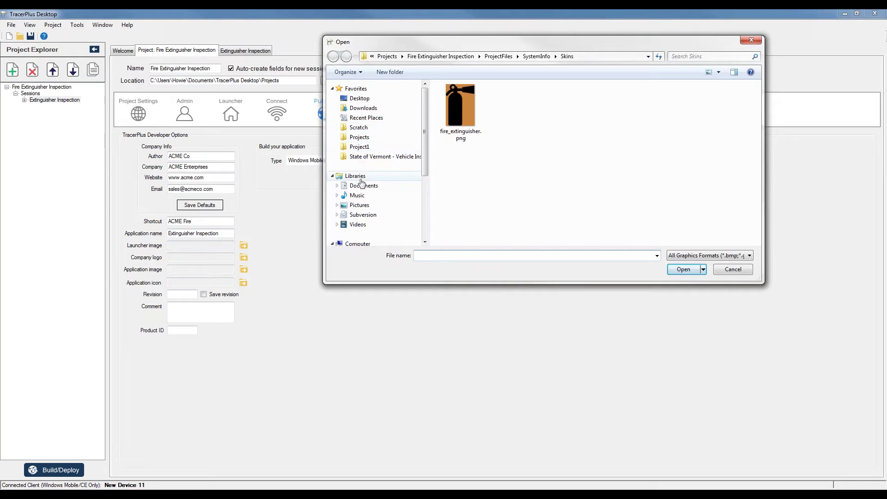
pyautogui.click(360, 206)
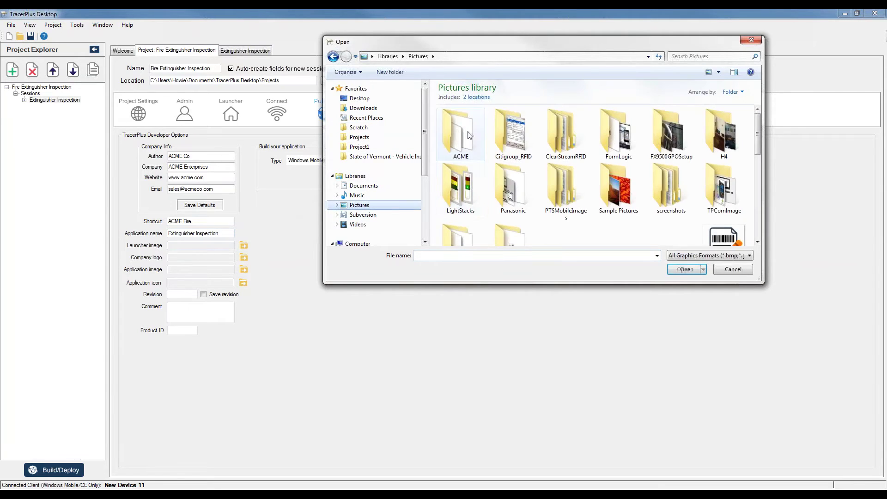
pyautogui.doubleClick(459, 139)
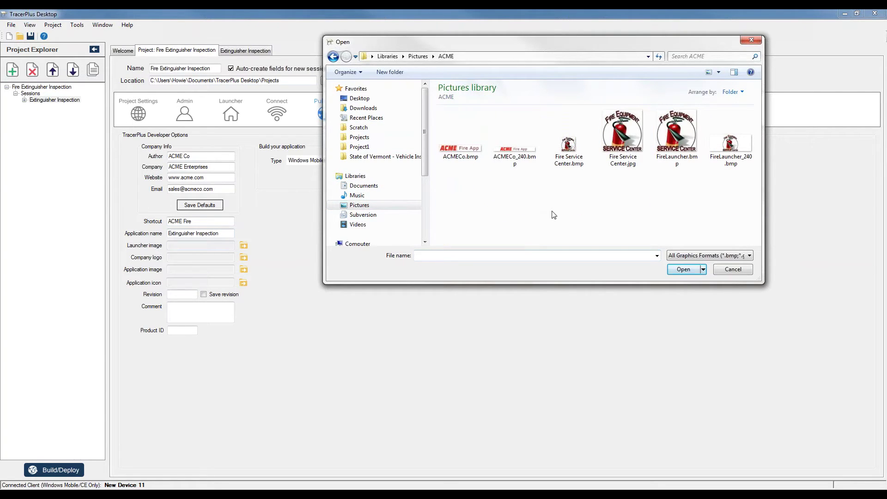
pyautogui.doubleClick(459, 148)
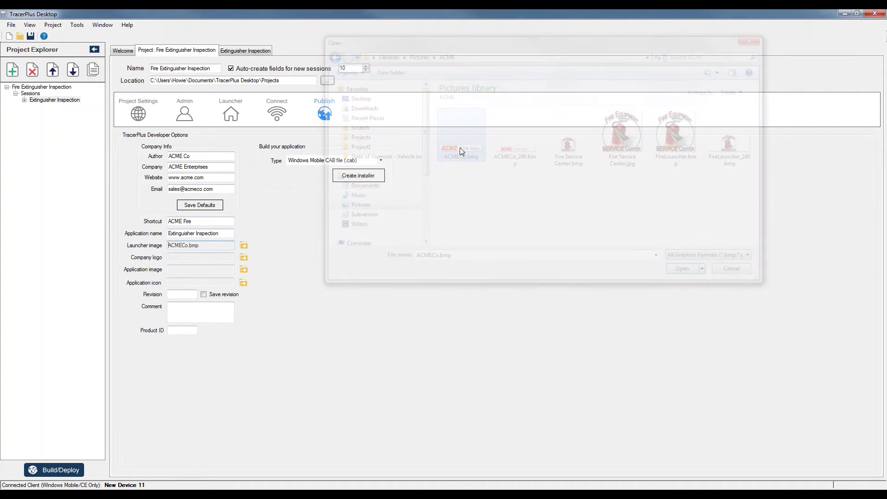
pyautogui.click(173, 257)
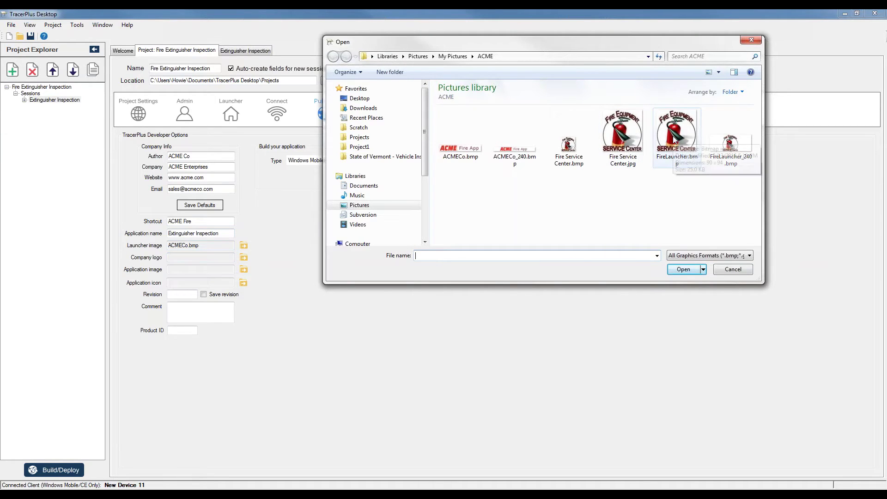
pyautogui.click(621, 130)
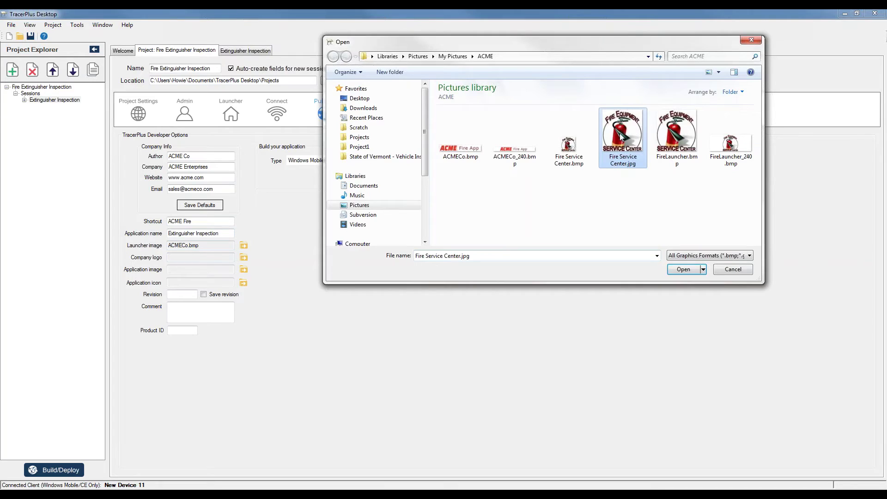
pyautogui.doubleClick(620, 133)
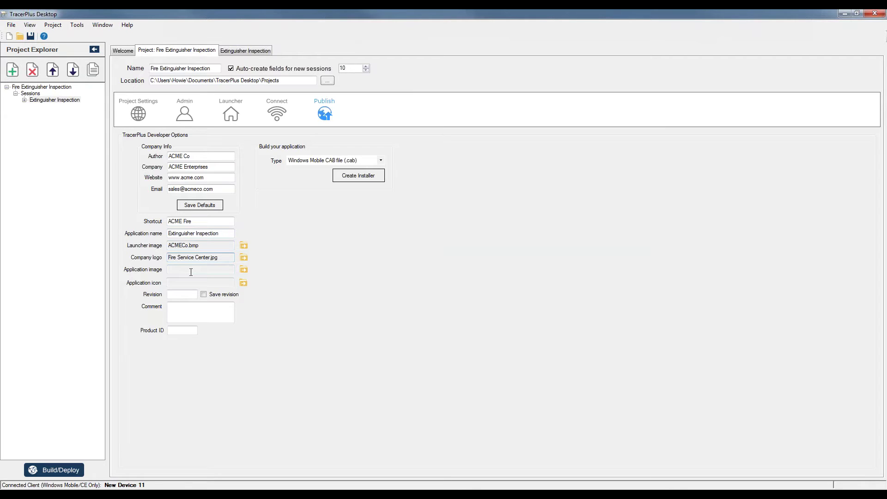
# - Set application image Fire Service Center.jpg, application icon FireLauncher.ico and revision 1.0
pyautogui.click(243, 270)
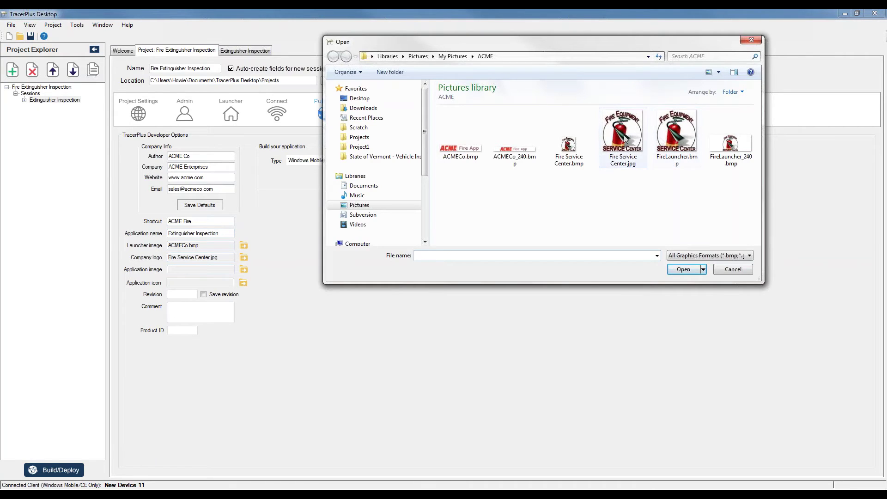
pyautogui.doubleClick(625, 137)
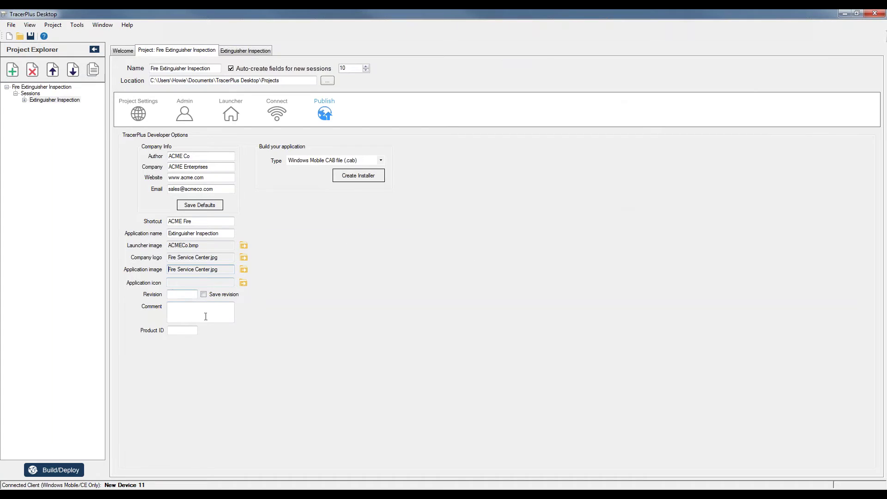
pyautogui.click(340, 485)
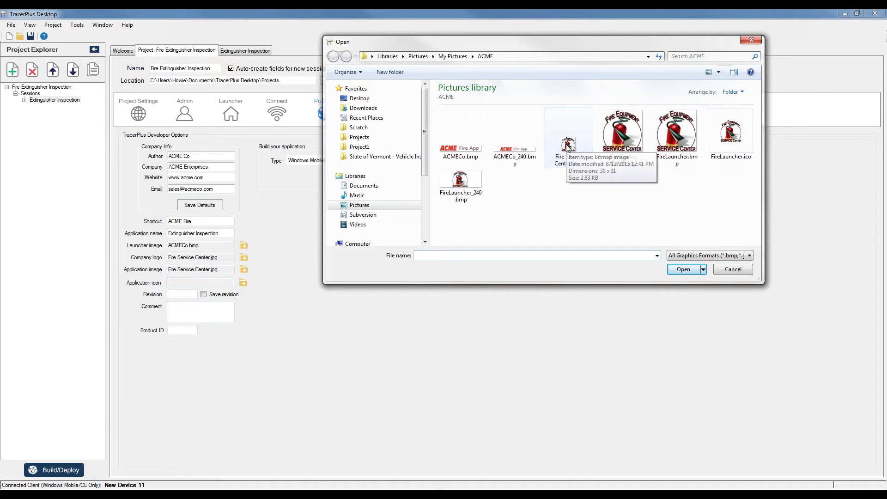
pyautogui.doubleClick(723, 144)
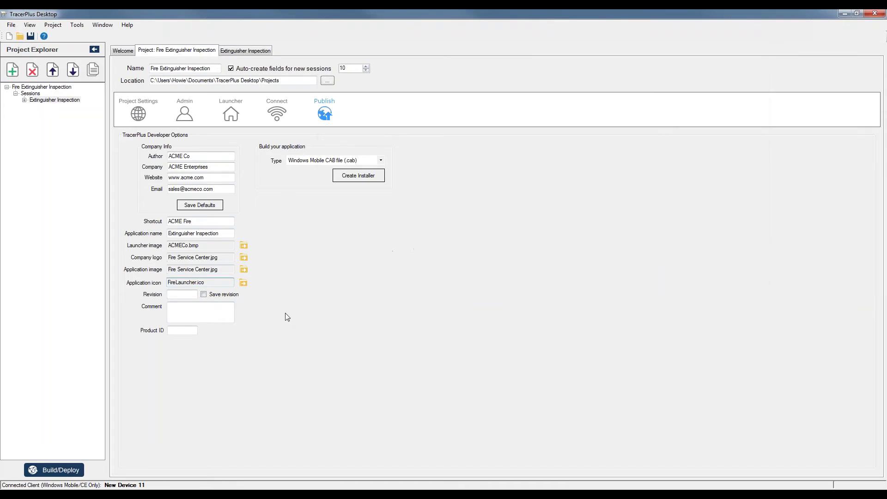
pyautogui.press('Tab')
pyautogui.click(179, 330)
# - Enter ACM2 in the Product ID field, correcting the mistyped attempts
pyautogui.moveTo(356, 495)
pyautogui.click(178, 332)
pyautogui.write('ACM')
pyautogui.press('BackSpace')
pyautogui.press('BackSpace')
pyautogui.press('BackSpace')
pyautogui.press('BackSpace')
pyautogui.write('ACME1')
pyautogui.write('1')
pyautogui.press('BackSpace')
pyautogui.write('2')
pyautogui.hotkey('alt', 'Tab')
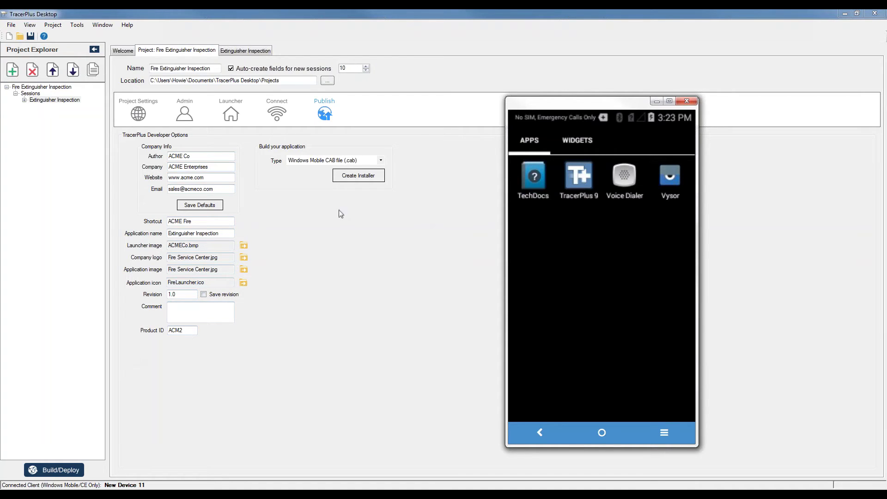
pyautogui.moveTo(656, 102); pyautogui.dragTo(719, 101)
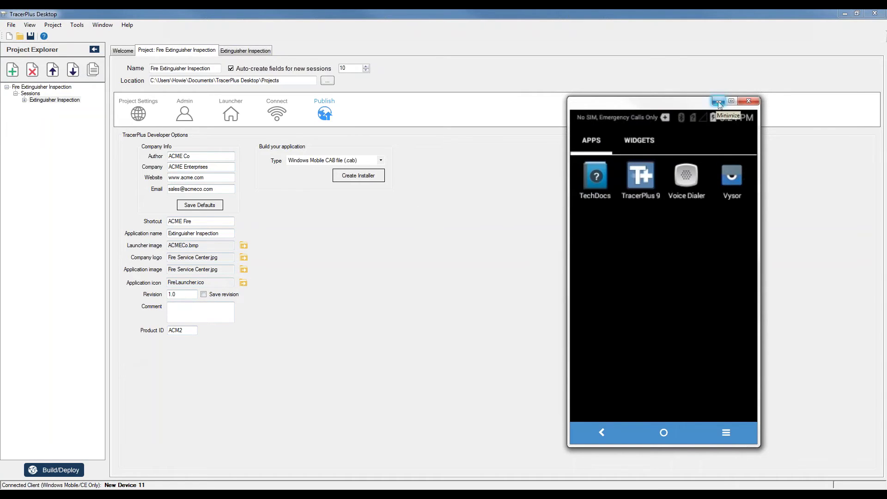
# - Choose Android Package (.apk) as the Build your application type
pyautogui.click(718, 101)
pyautogui.click(325, 160)
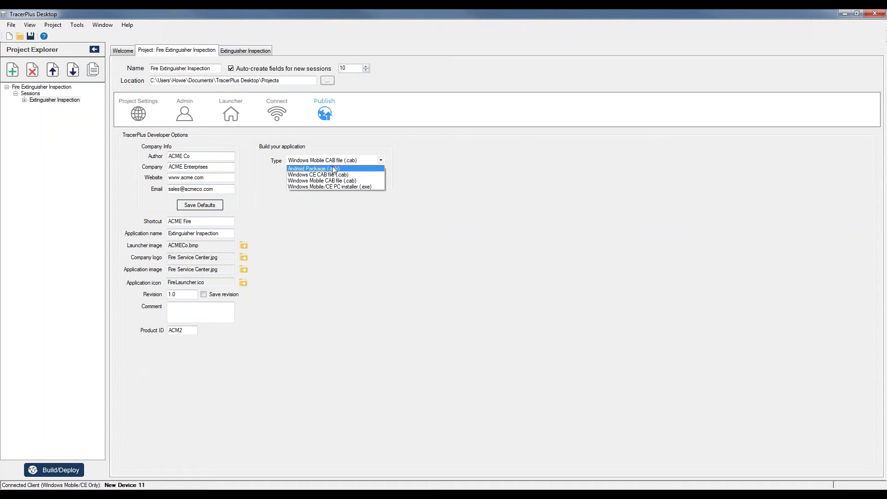
pyautogui.click(334, 168)
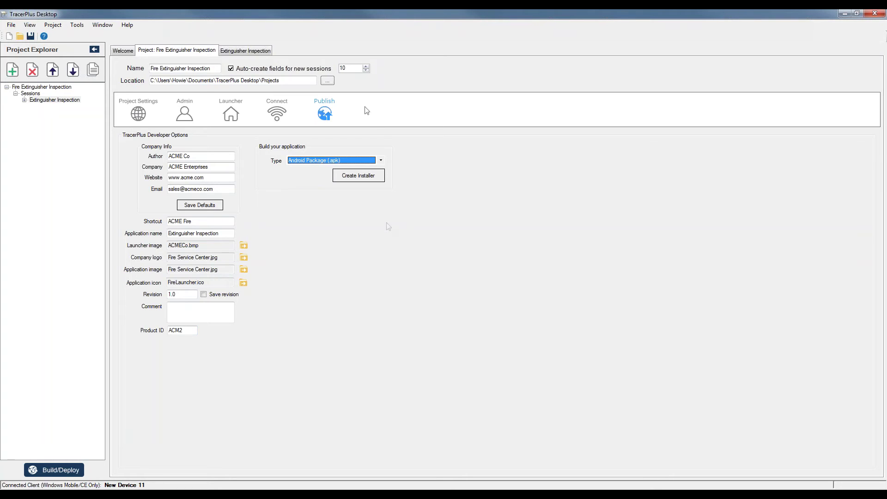
pyautogui.click(381, 160)
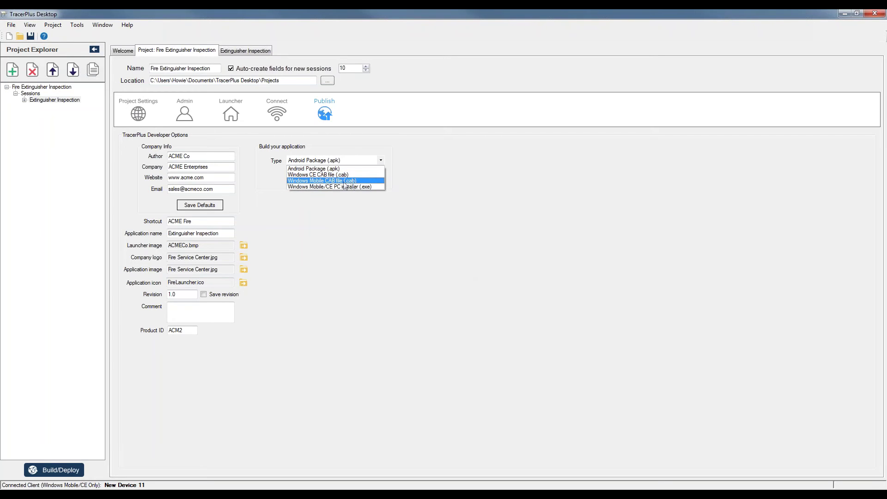
pyautogui.click(406, 297)
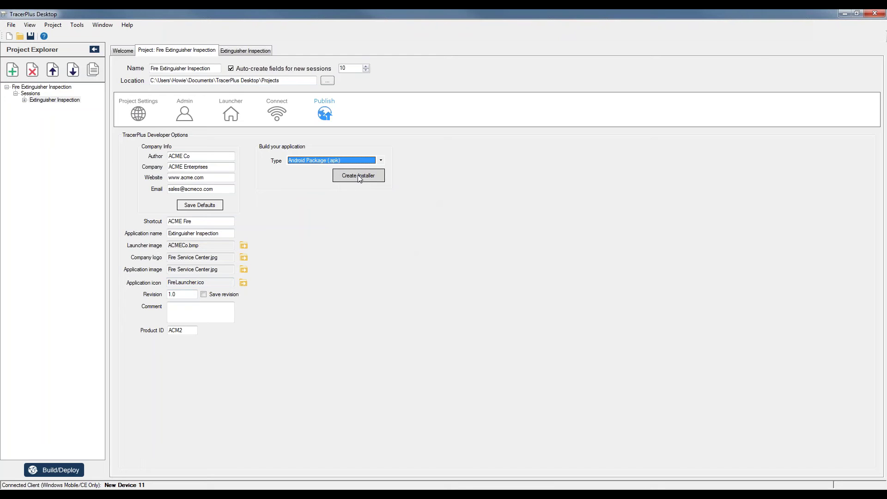
pyautogui.click(359, 176)
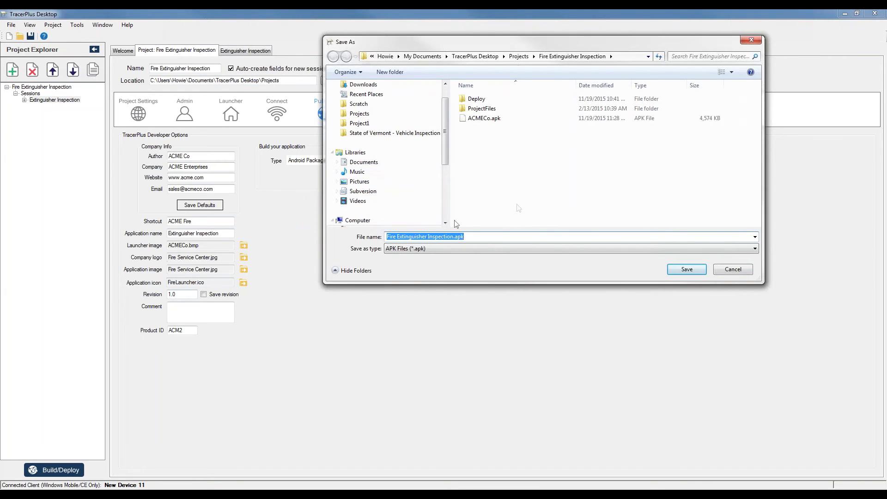
# - Save the installer as ACMEFire.apk in the Fire Extinguisher Inspection project folder
pyautogui.write('ACMECo.apk')
pyautogui.press('Left')
pyautogui.press('Left')
pyautogui.press('Left')
pyautogui.press('Left')
pyautogui.hotkey('shift', 'Home')
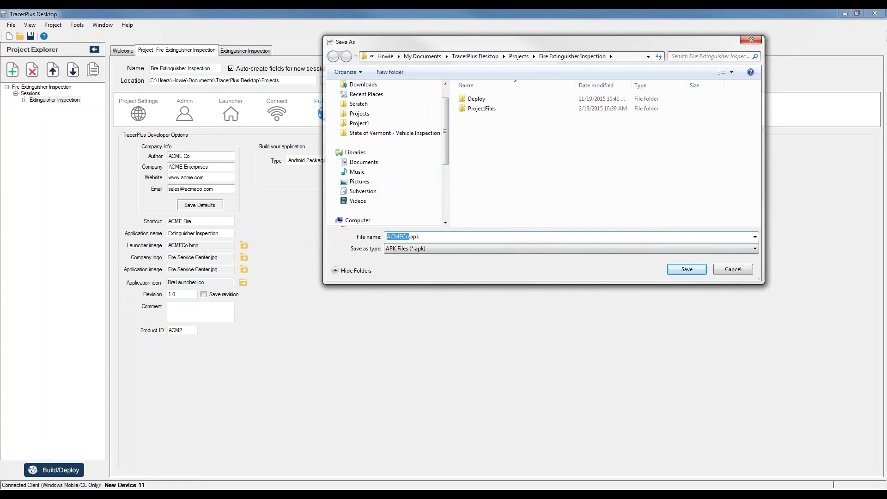
pyautogui.click(409, 236)
pyautogui.hotkey('shift', 'Left')
pyautogui.hotkey('shift', 'Left')
pyautogui.write('Fire')
pyautogui.click(686, 270)
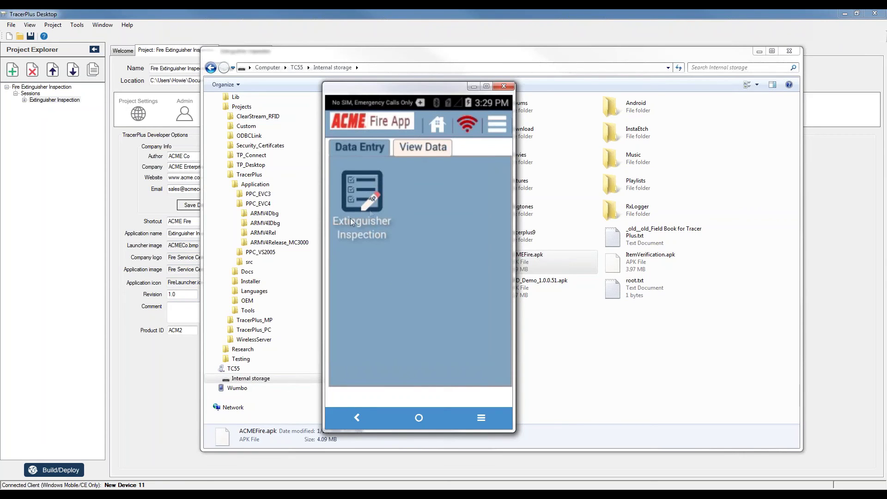
# - Open the ACME Fire App's Extinguisher Inspection form in Vysor, showing date 1/22/2016 and 0 inspected
pyautogui.click(370, 200)
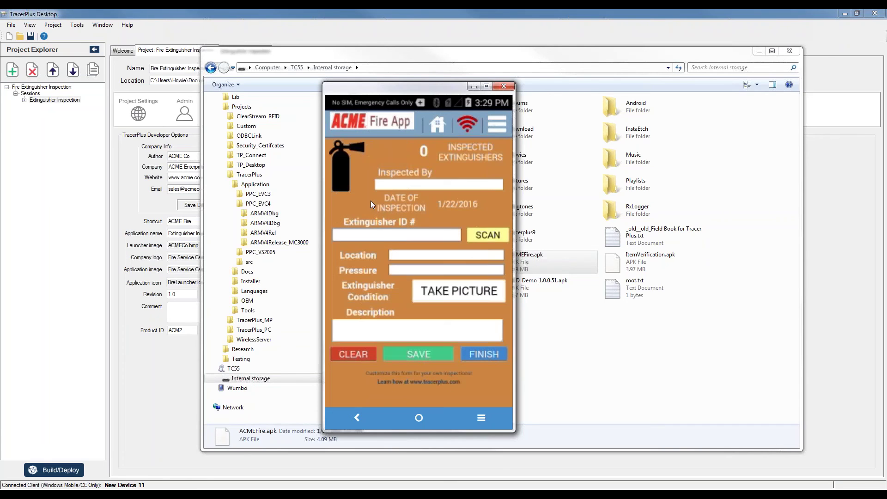